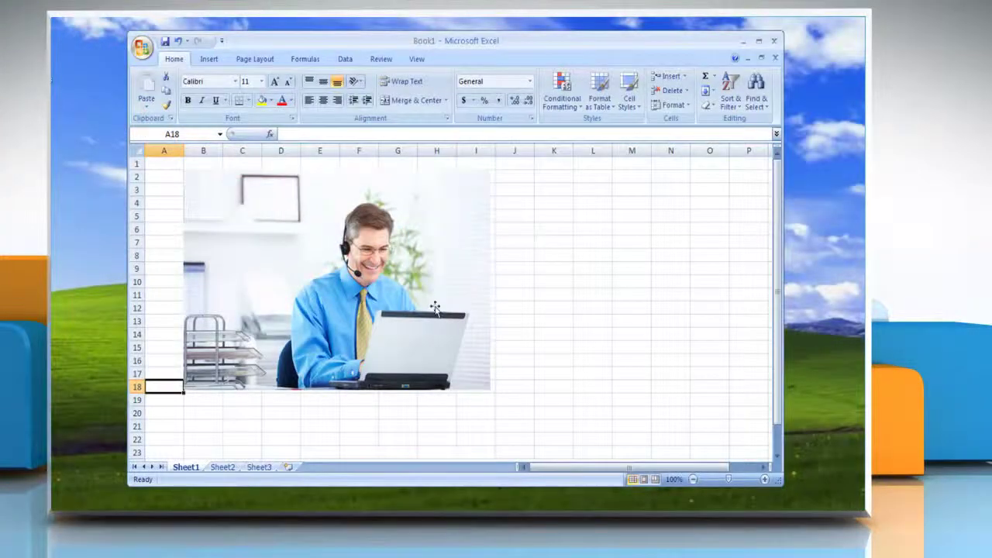
Step: Apply a tilted 3-D preset effect to the photo
{"action": "left_click", "coordinate": [435, 307]}
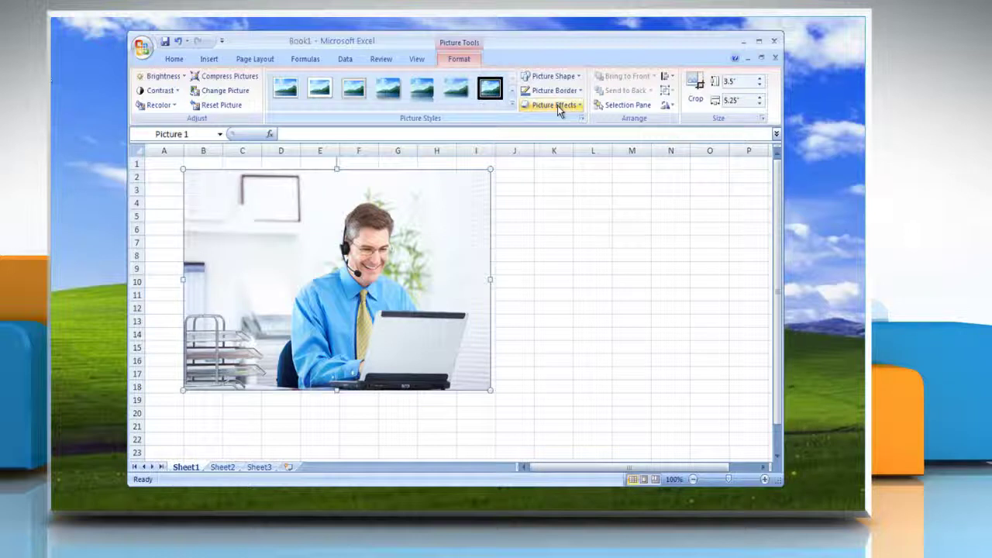
{"action": "left_click", "coordinate": [559, 107]}
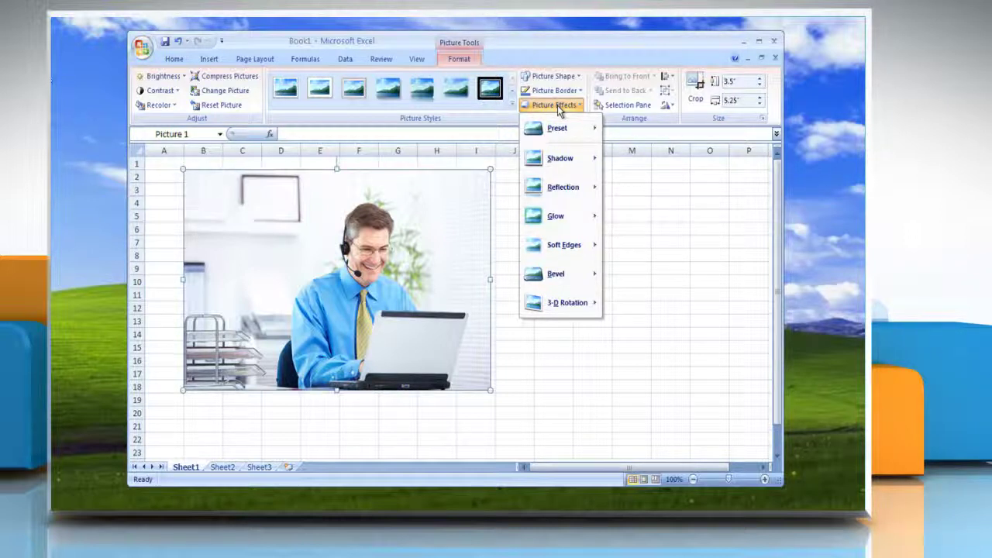
{"action": "mouse_move", "coordinate": [560, 127]}
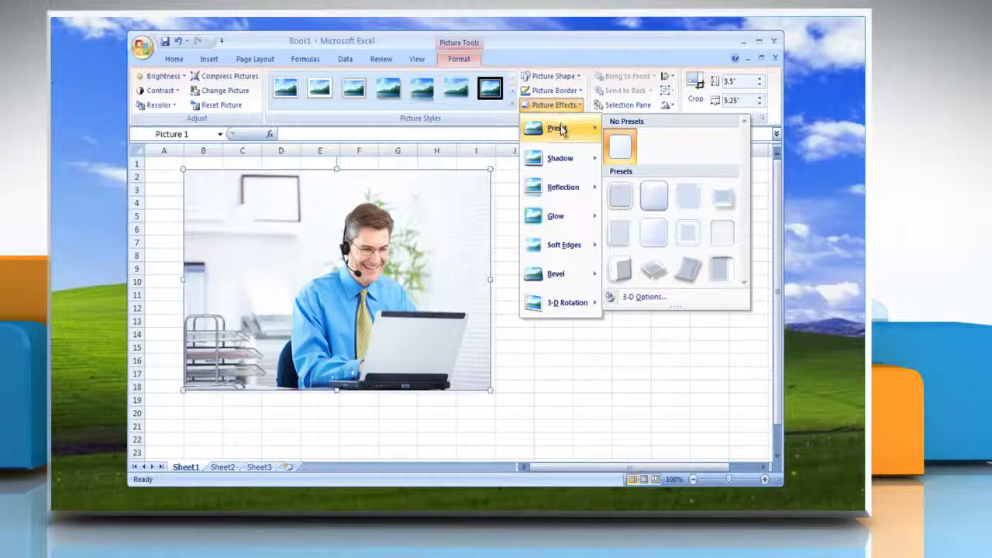
{"action": "left_click", "coordinate": [623, 270]}
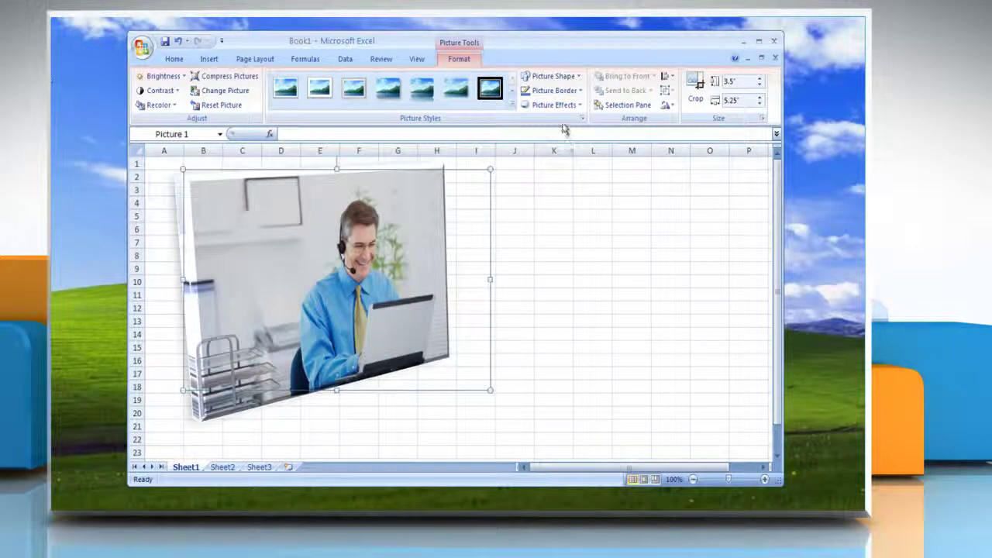
Step: Give the 3-D effect a 35 pt depth and warm, pinkish lighting
{"action": "left_click", "coordinate": [556, 106]}
{"action": "mouse_move", "coordinate": [554, 128]}
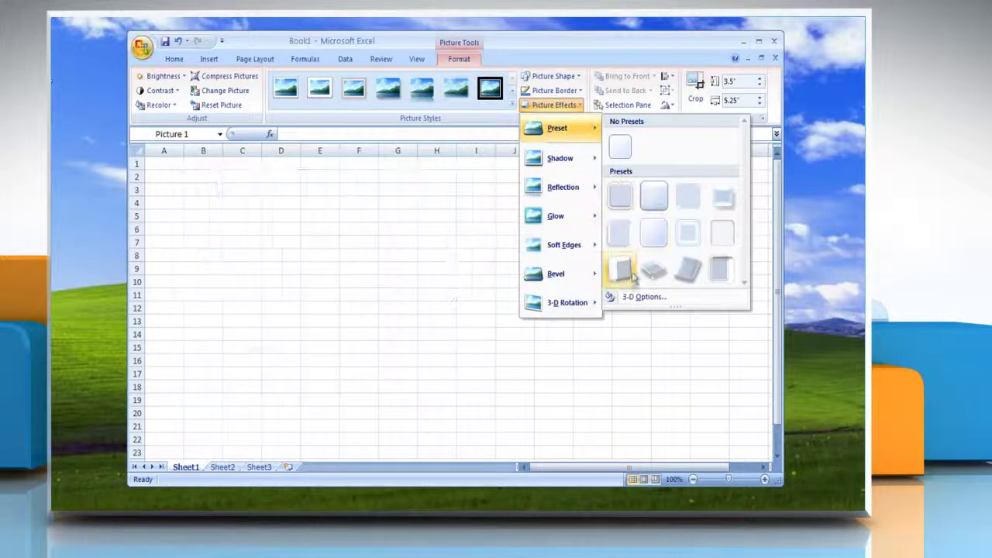
{"action": "left_click", "coordinate": [634, 299]}
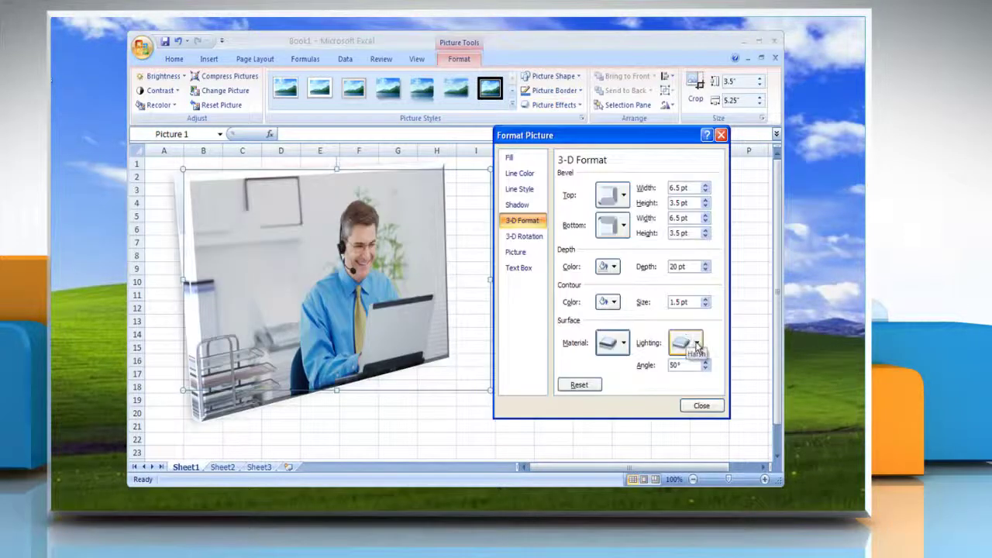
{"action": "left_click", "coordinate": [696, 344]}
{"action": "left_click", "coordinate": [744, 226]}
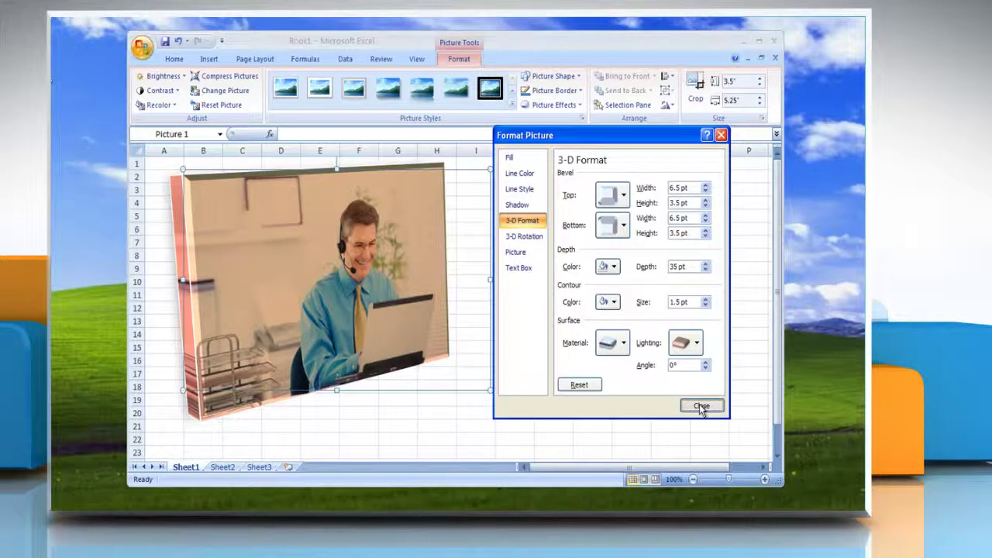
{"action": "left_click", "coordinate": [701, 407]}
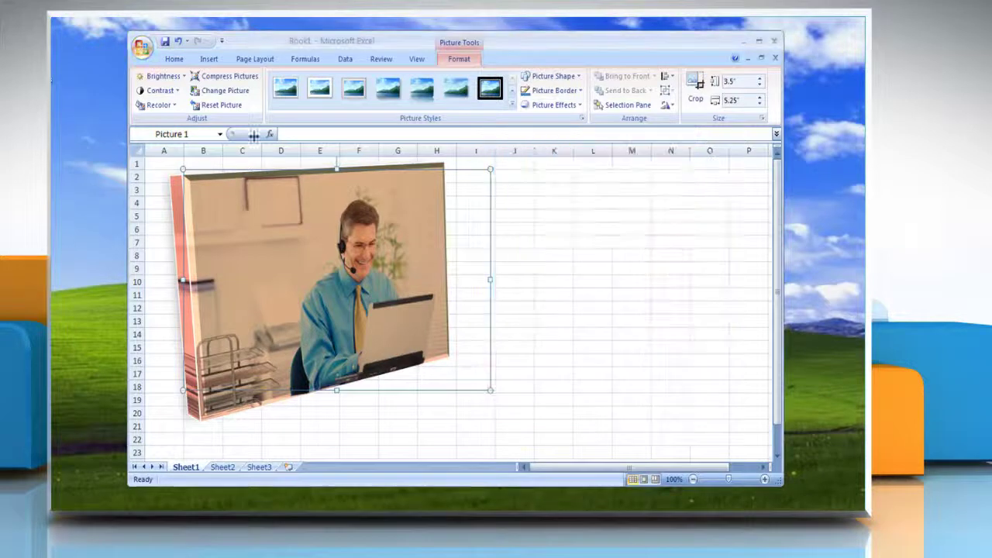
Step: Reset the photo to flat and apply a perspective shadow
{"action": "left_click", "coordinate": [222, 106]}
{"action": "left_click", "coordinate": [577, 107]}
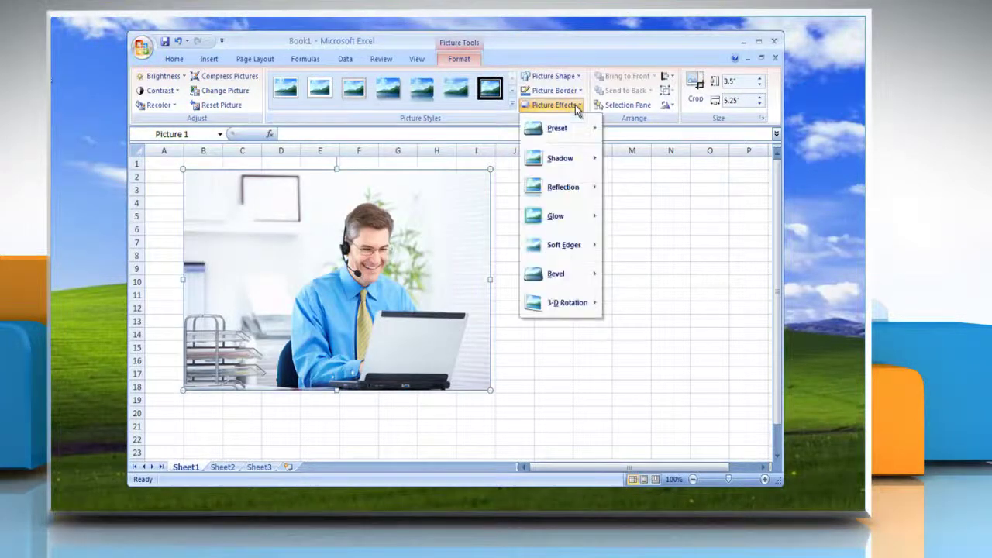
{"action": "mouse_move", "coordinate": [560, 159]}
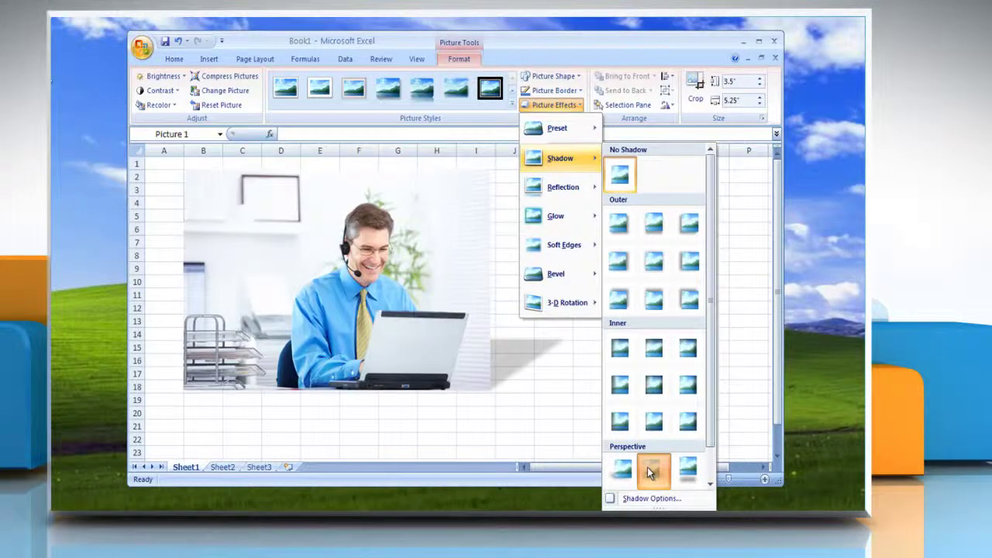
{"action": "left_click", "coordinate": [650, 470]}
Step: Adjust the red shadow to 62% transparency and 62 pt distance
{"action": "left_click", "coordinate": [560, 106]}
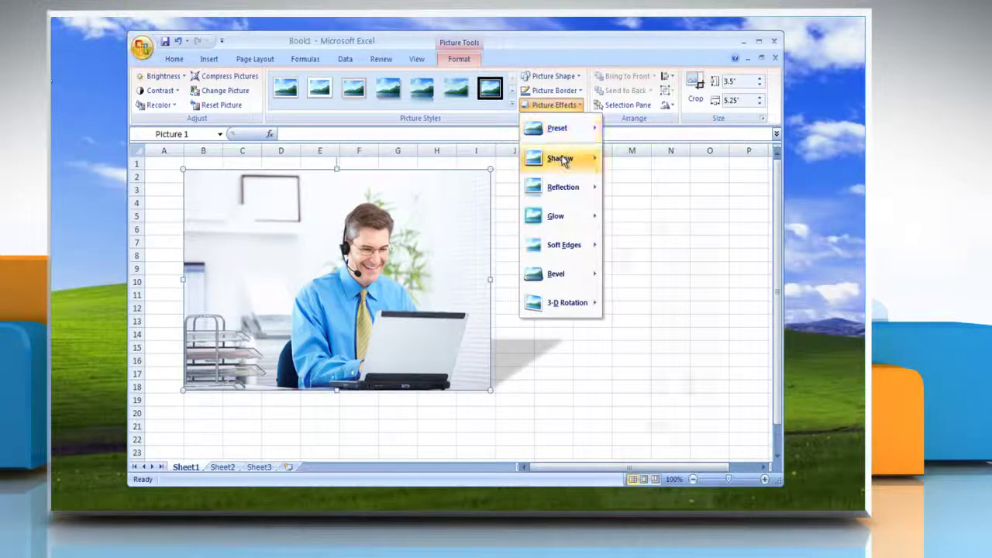
{"action": "mouse_move", "coordinate": [559, 159]}
{"action": "left_click", "coordinate": [648, 498]}
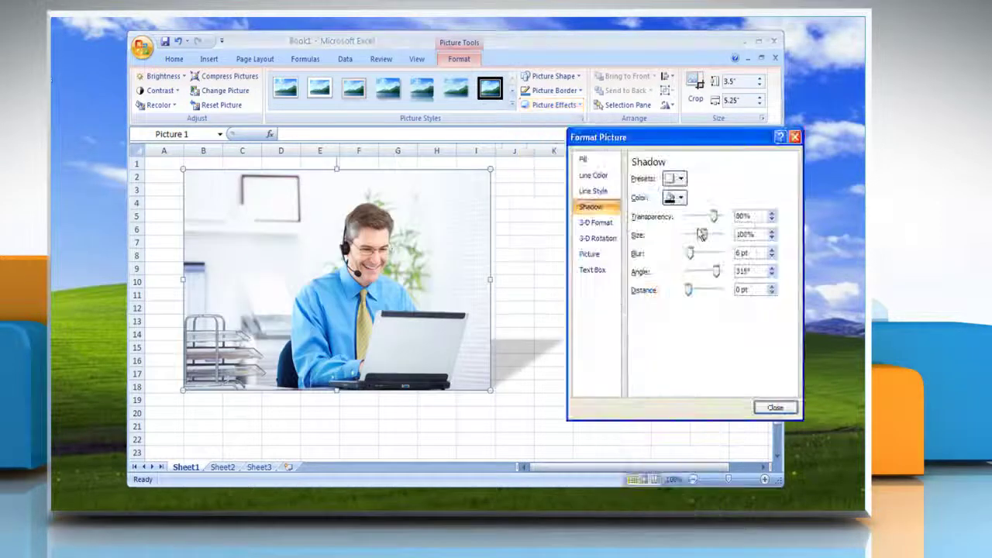
{"action": "left_click_drag", "start_coordinate": [700, 217], "coordinate": [707, 217]}
{"action": "left_click_drag", "start_coordinate": [688, 292], "coordinate": [689, 288]}
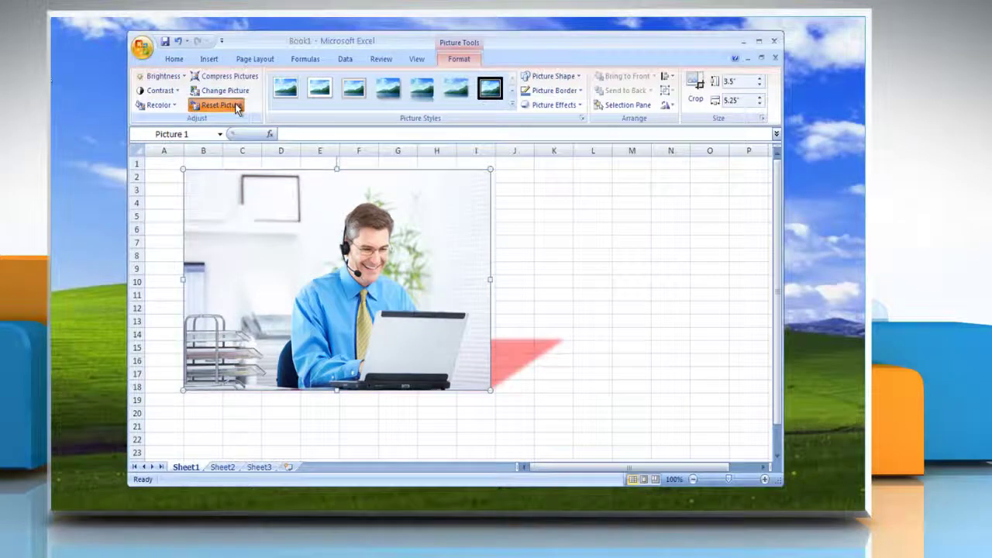
Step: Clear the shadow, try a Half Reflection with 4 pt offset, then reset the photo
{"action": "left_click", "coordinate": [232, 106]}
{"action": "left_click", "coordinate": [575, 109]}
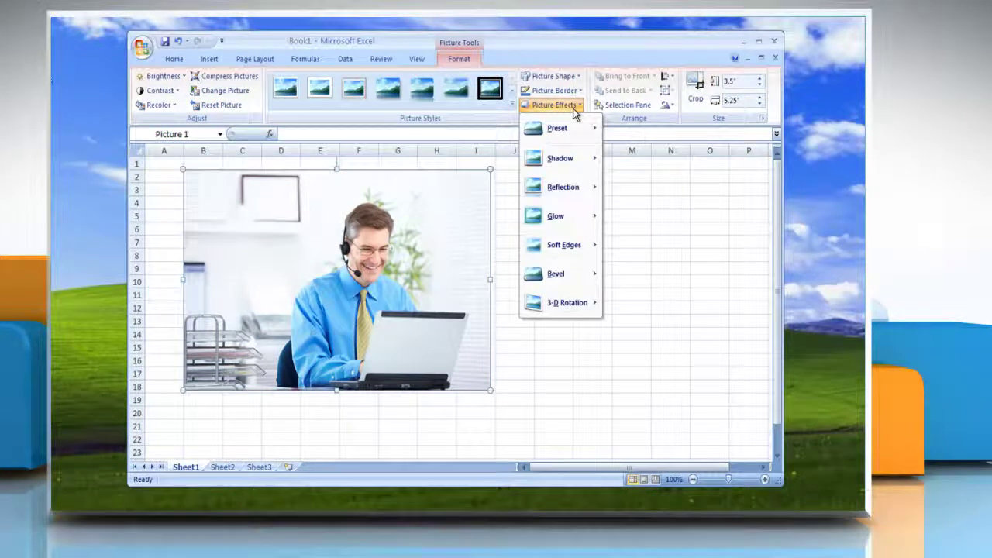
{"action": "mouse_move", "coordinate": [570, 189]}
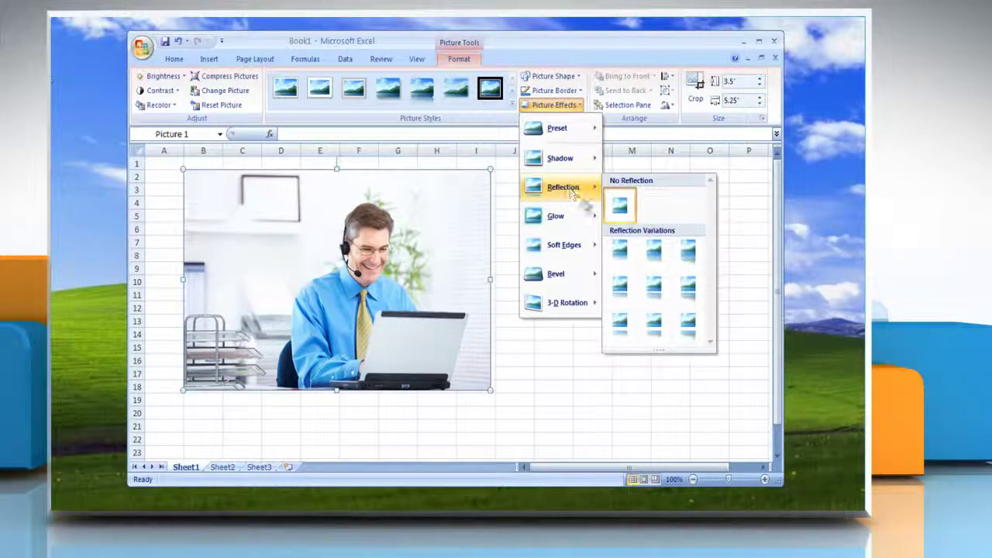
{"action": "left_click", "coordinate": [655, 291]}
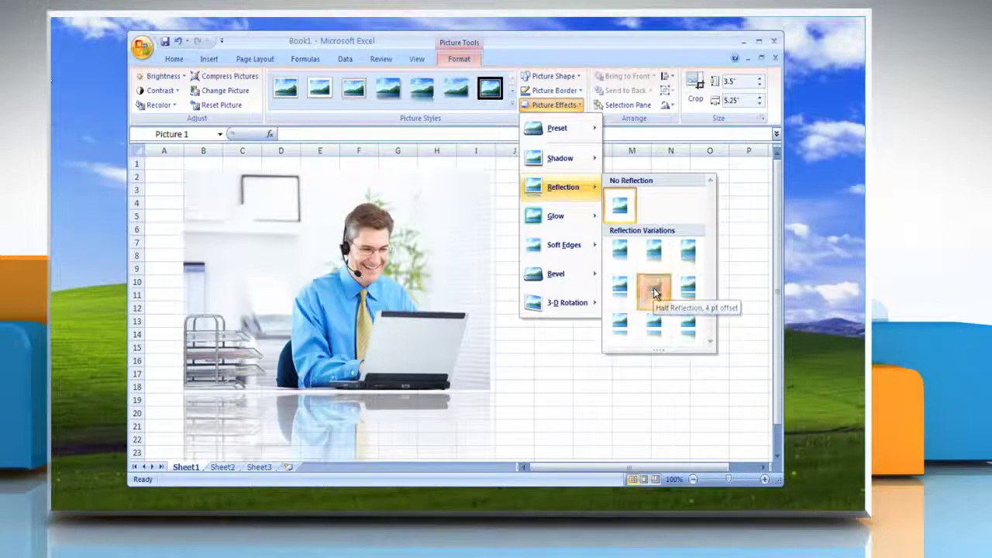
{"action": "left_click", "coordinate": [219, 106]}
Step: Give the photo a purple glow, then change it to pale blue
{"action": "left_click", "coordinate": [575, 108]}
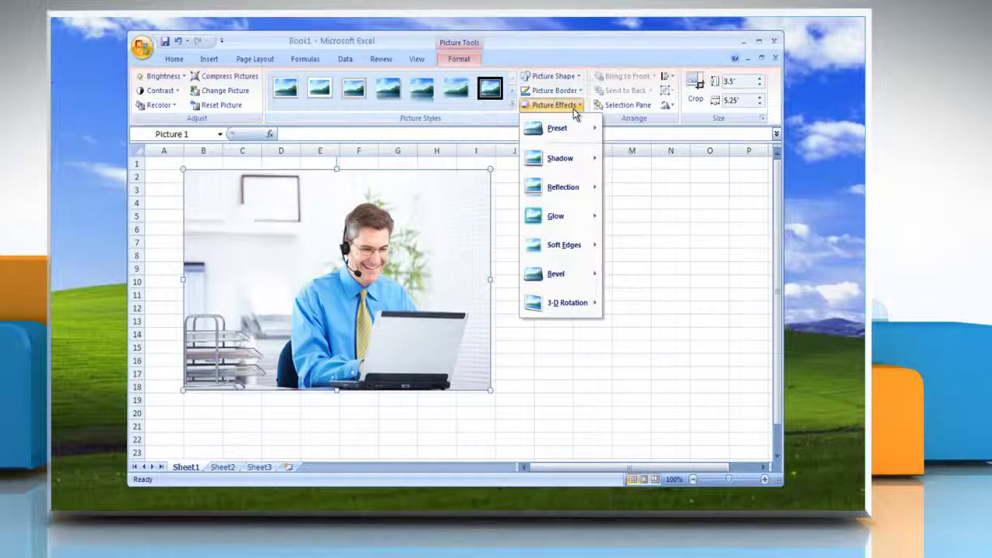
{"action": "mouse_move", "coordinate": [572, 218]}
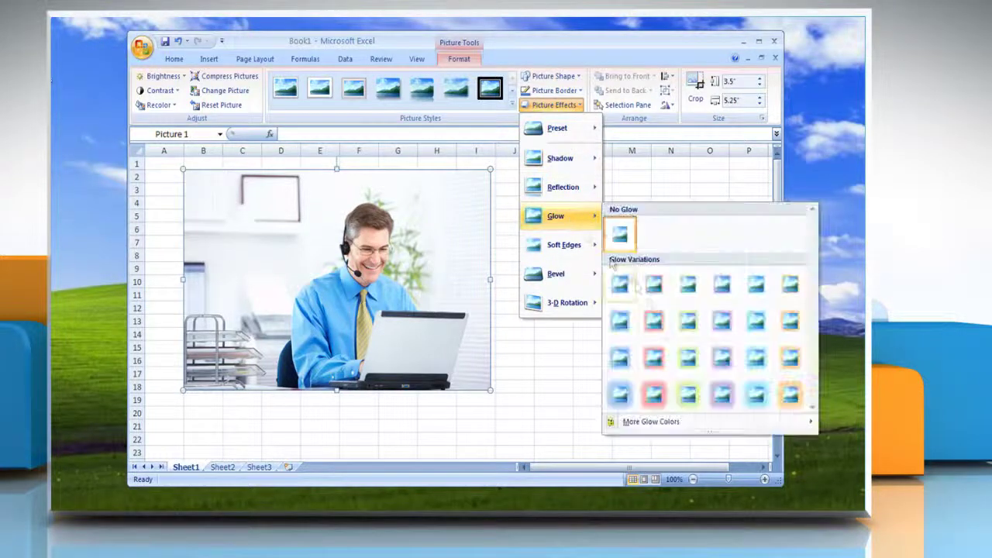
{"action": "left_click", "coordinate": [721, 395]}
{"action": "left_click", "coordinate": [561, 109]}
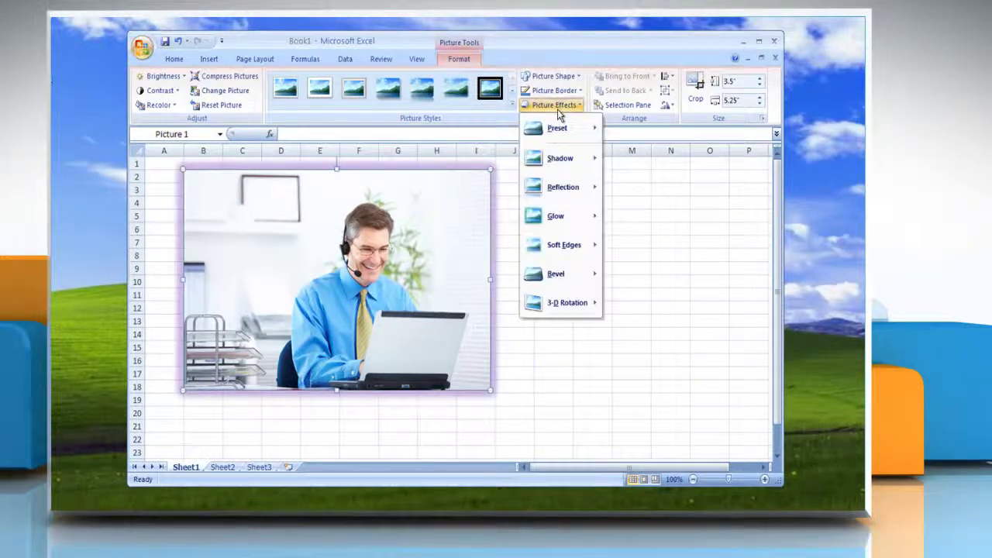
{"action": "mouse_move", "coordinate": [568, 218]}
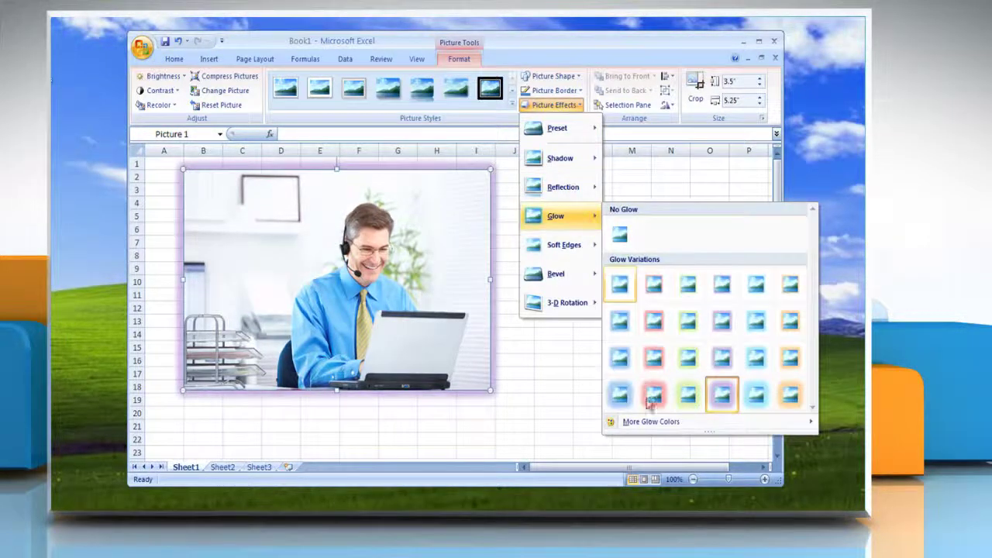
{"action": "mouse_move", "coordinate": [647, 422]}
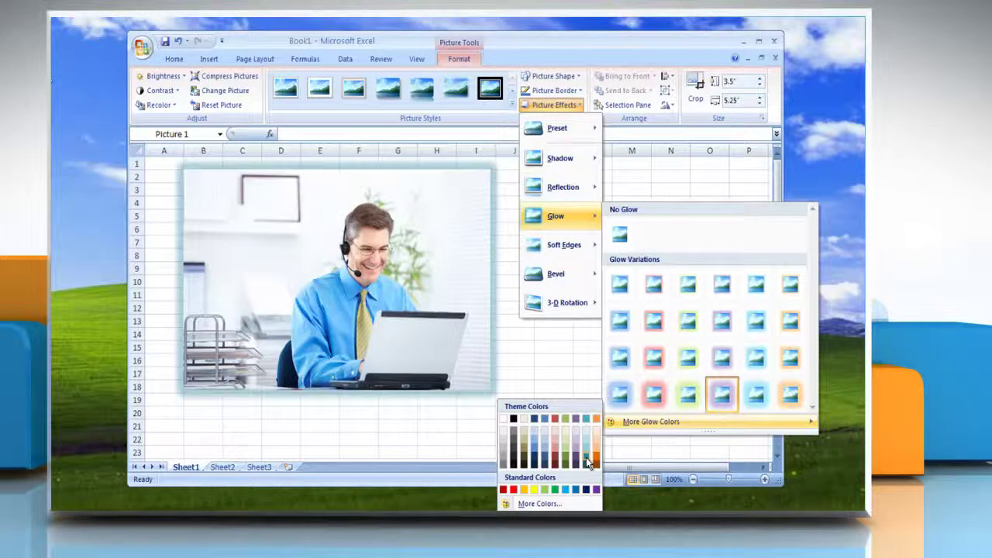
{"action": "left_click", "coordinate": [588, 463]}
Step: Pick a custom dark-red glow colour, RGB 84, 18, 43
{"action": "left_click", "coordinate": [567, 106]}
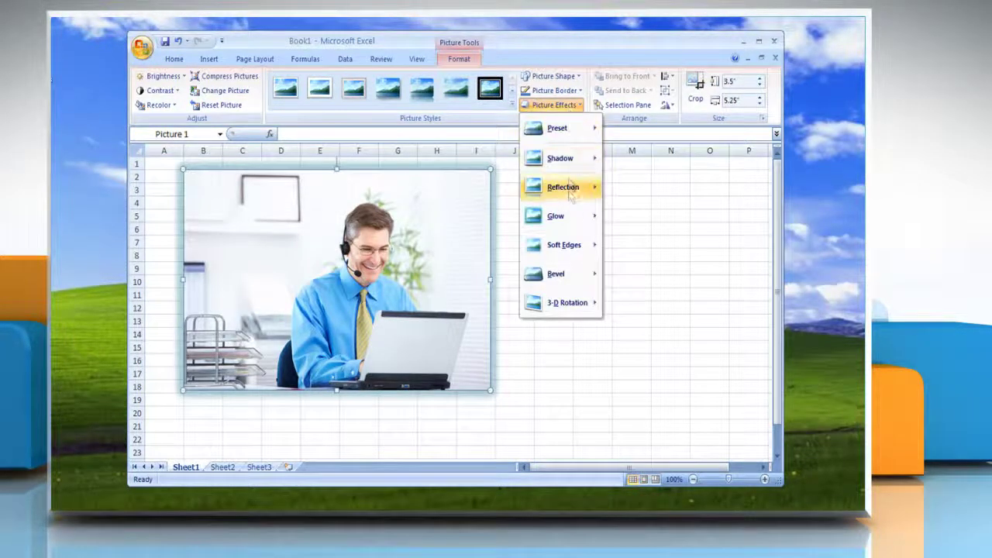
{"action": "mouse_move", "coordinate": [572, 216]}
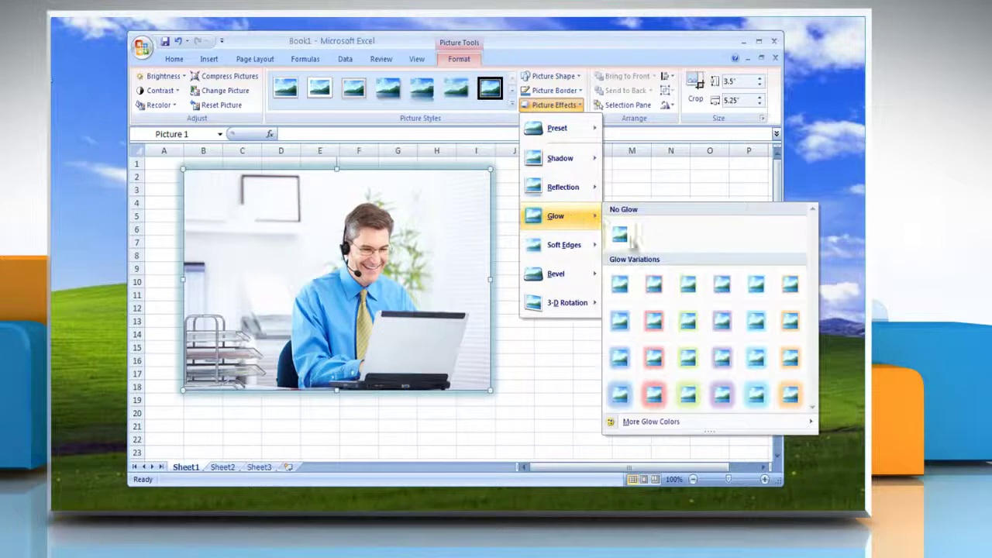
{"action": "left_click", "coordinate": [651, 422]}
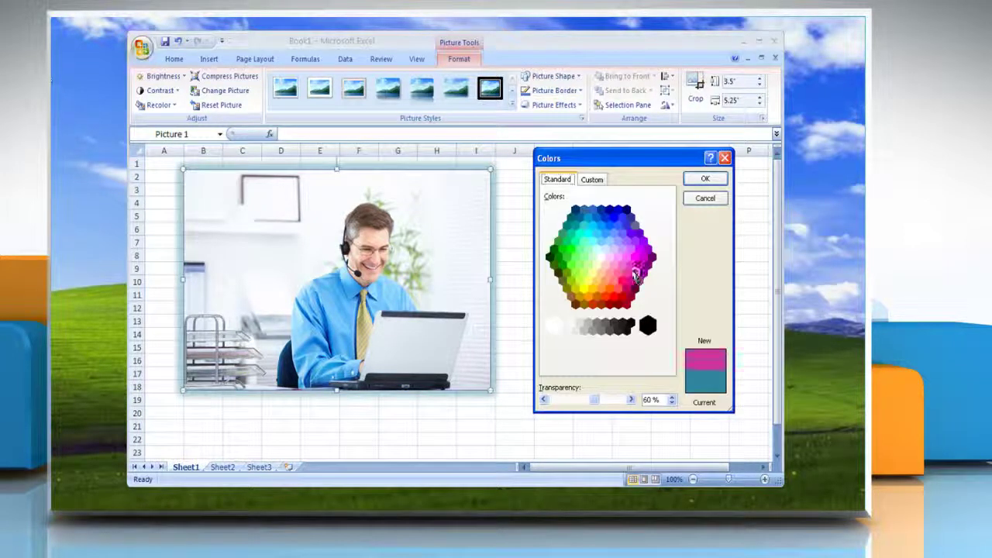
{"action": "left_click", "coordinate": [594, 180]}
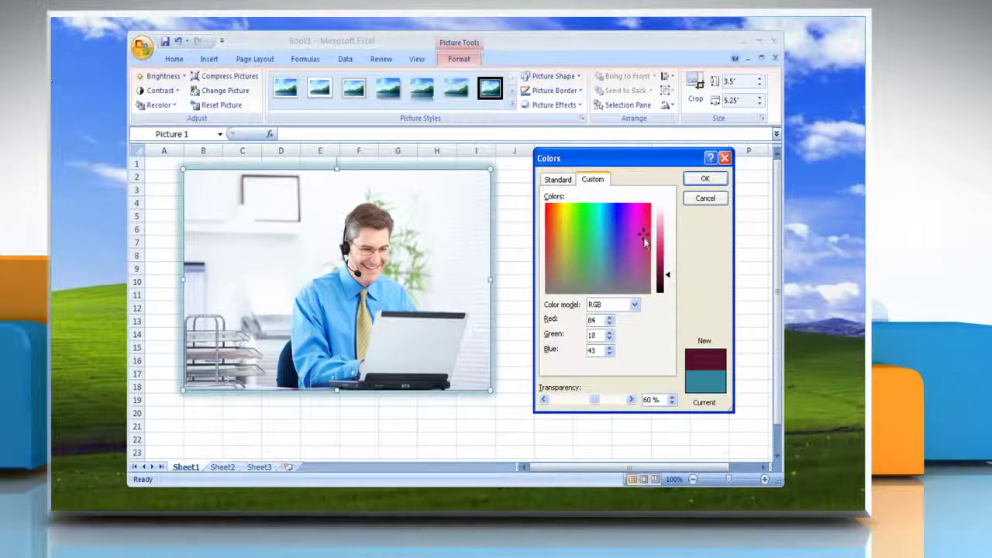
Step: Confirm the dark-red glow, then reset the photo and apply 25 Point soft edges
{"action": "left_click", "coordinate": [705, 180]}
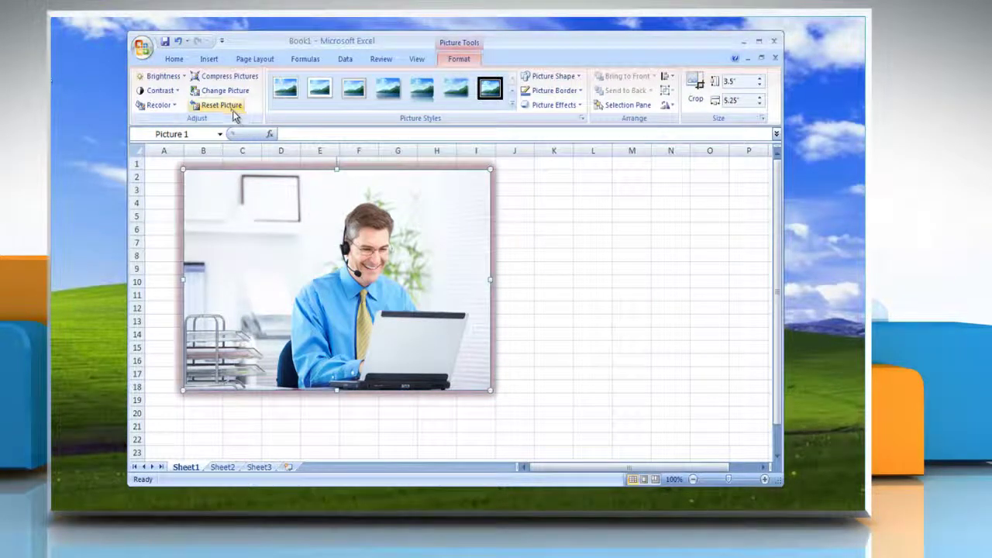
{"action": "left_click", "coordinate": [233, 114]}
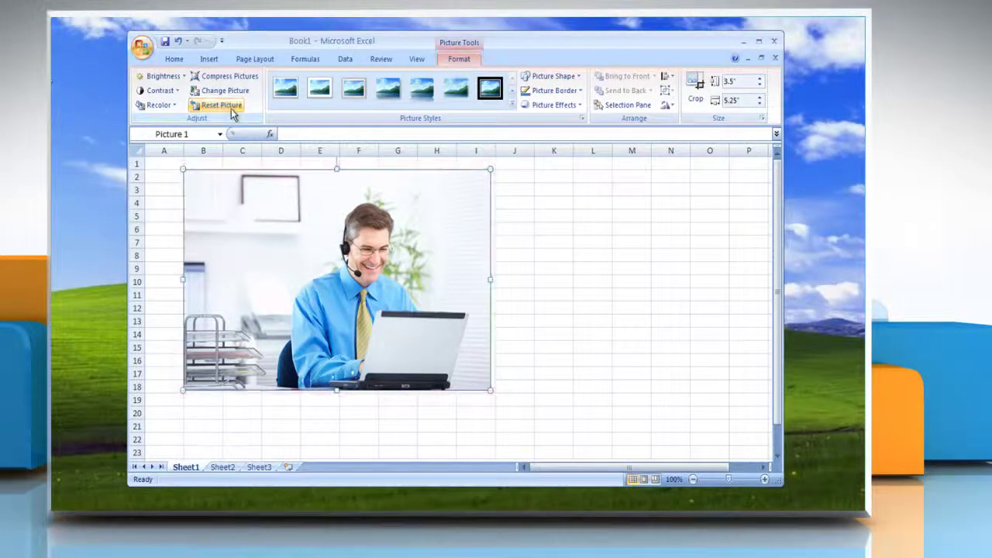
{"action": "left_click", "coordinate": [554, 105]}
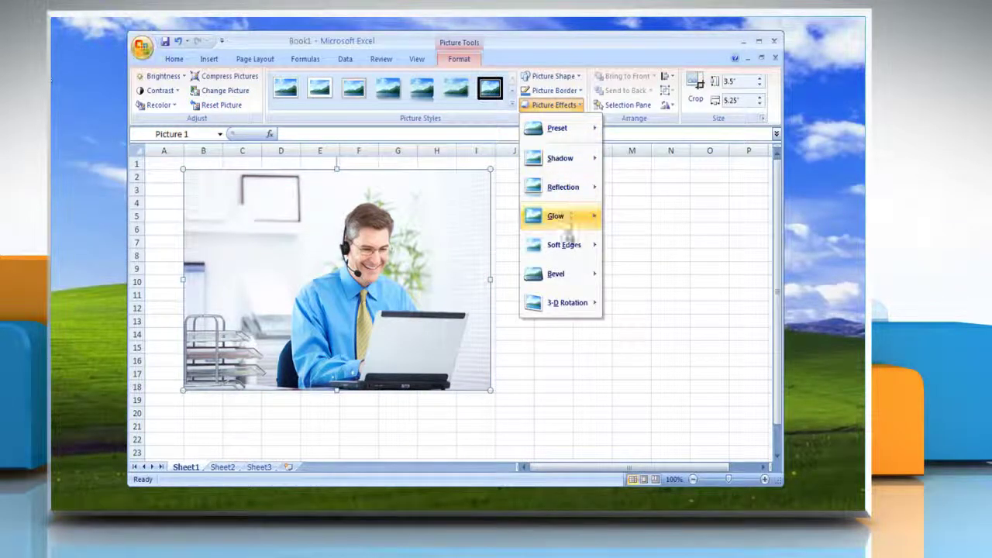
{"action": "mouse_move", "coordinate": [570, 244]}
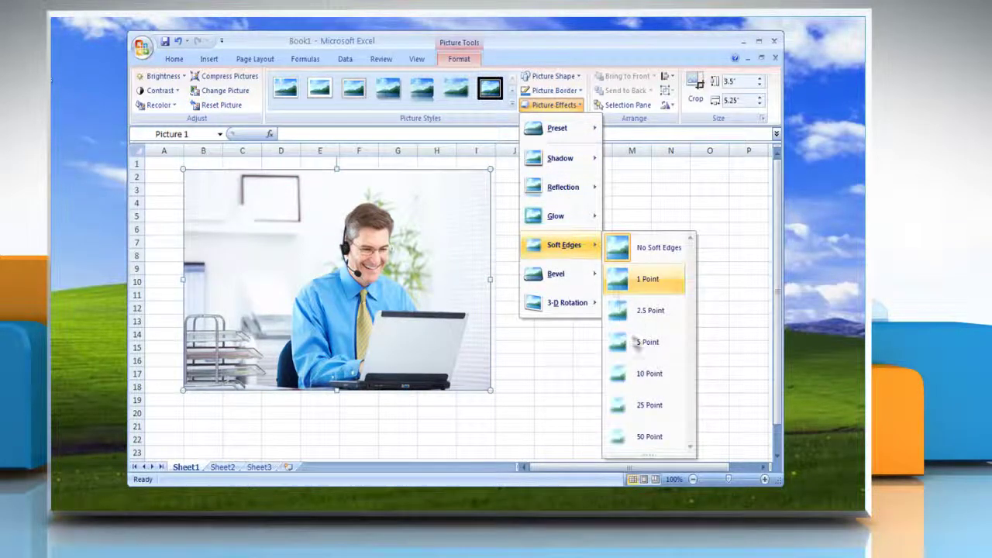
{"action": "left_click", "coordinate": [638, 408]}
Step: Remove the soft edges and apply a bevel to the photo
{"action": "left_click", "coordinate": [225, 106]}
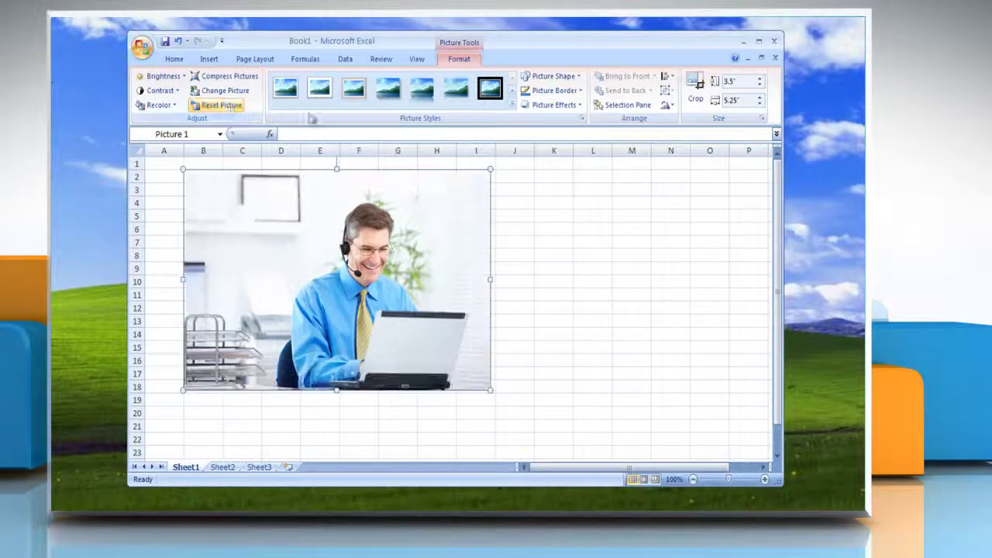
{"action": "left_click", "coordinate": [572, 105]}
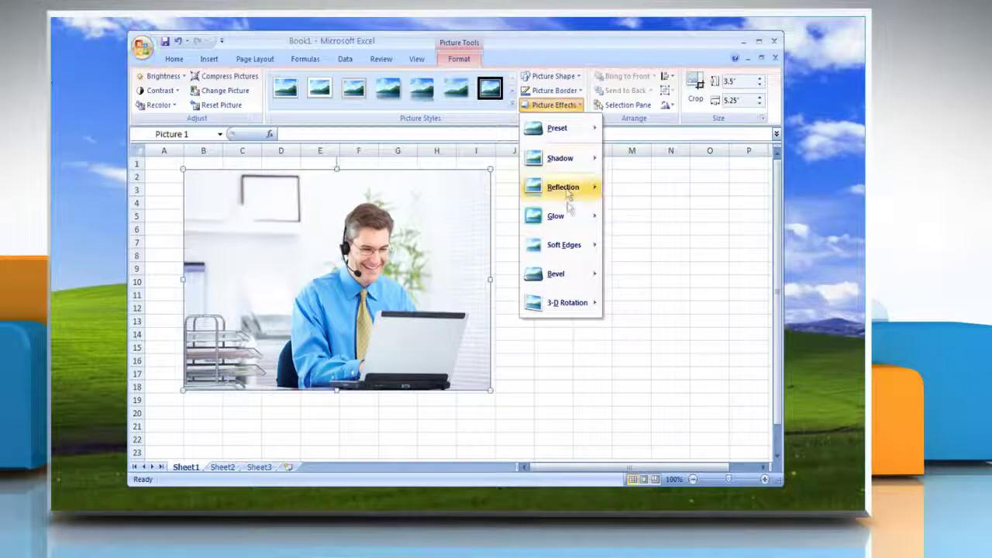
{"action": "mouse_move", "coordinate": [556, 274]}
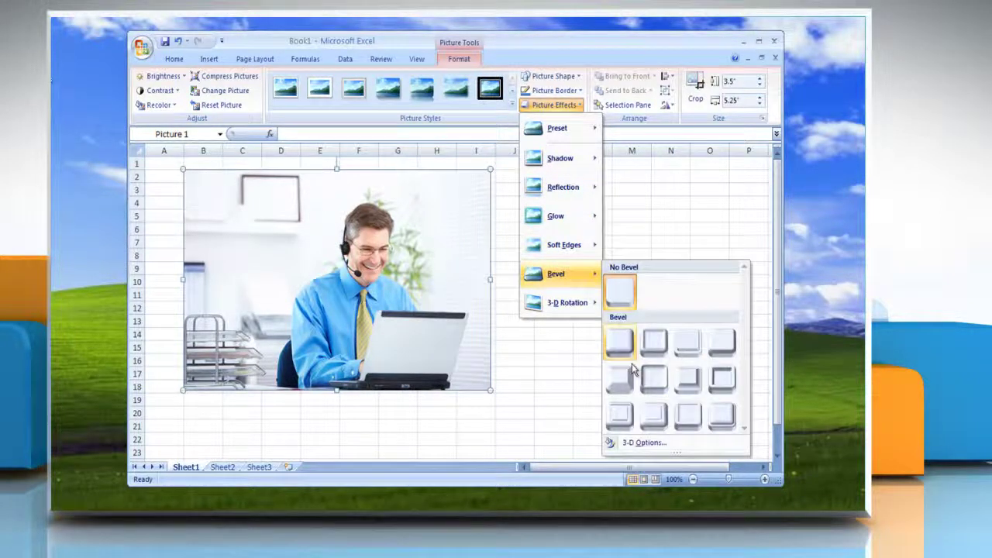
{"action": "left_click", "coordinate": [624, 416]}
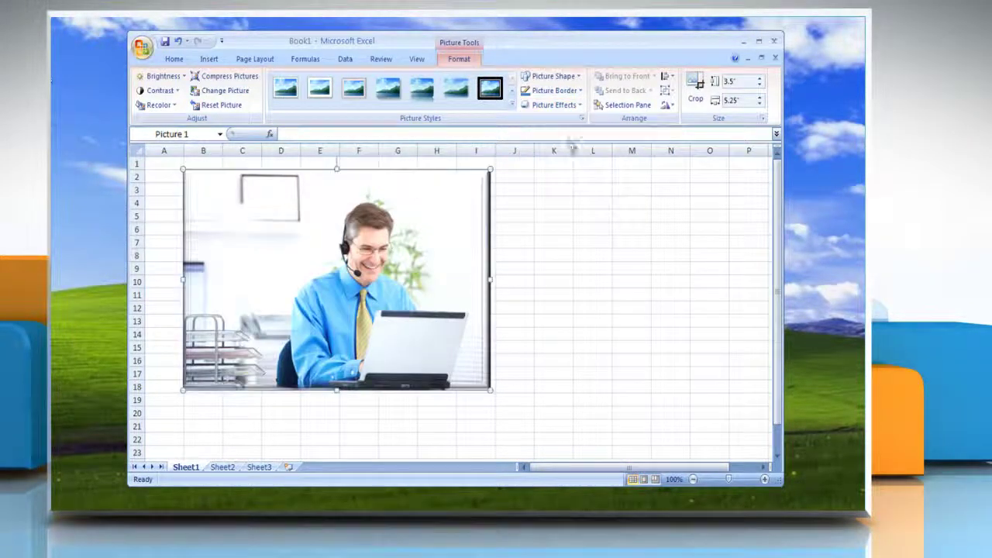
Step: Give the bevel an orange contour of 10 pt size
{"action": "left_click", "coordinate": [562, 106]}
{"action": "mouse_move", "coordinate": [556, 274]}
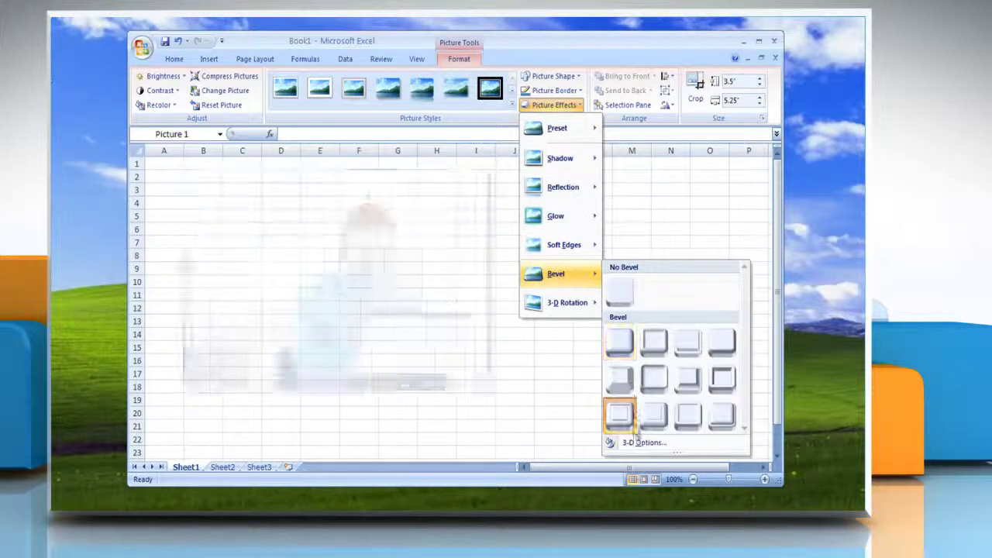
{"action": "left_click", "coordinate": [636, 443]}
{"action": "left_click", "coordinate": [653, 309]}
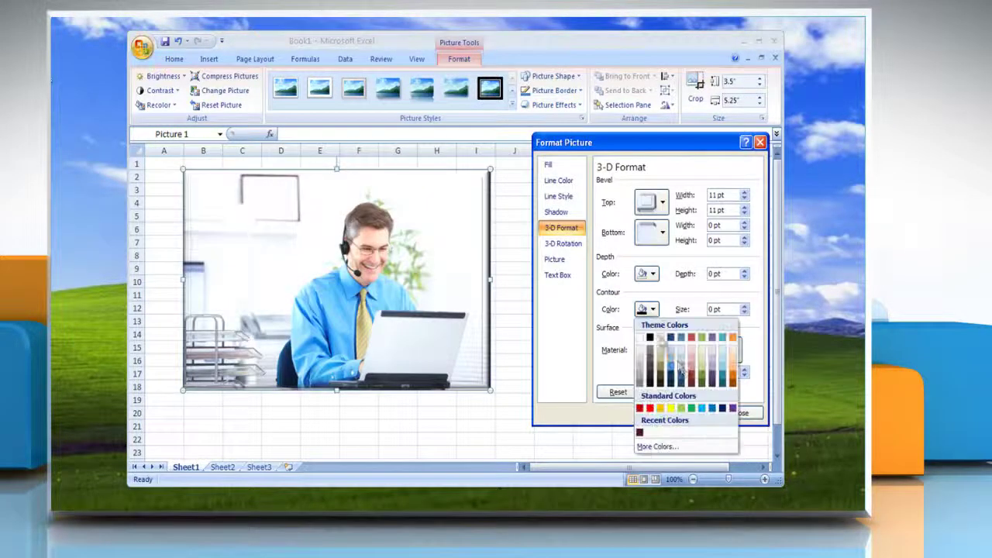
{"action": "left_click", "coordinate": [690, 374]}
{"action": "left_click", "coordinate": [709, 309]}
{"action": "type", "text": "0"}
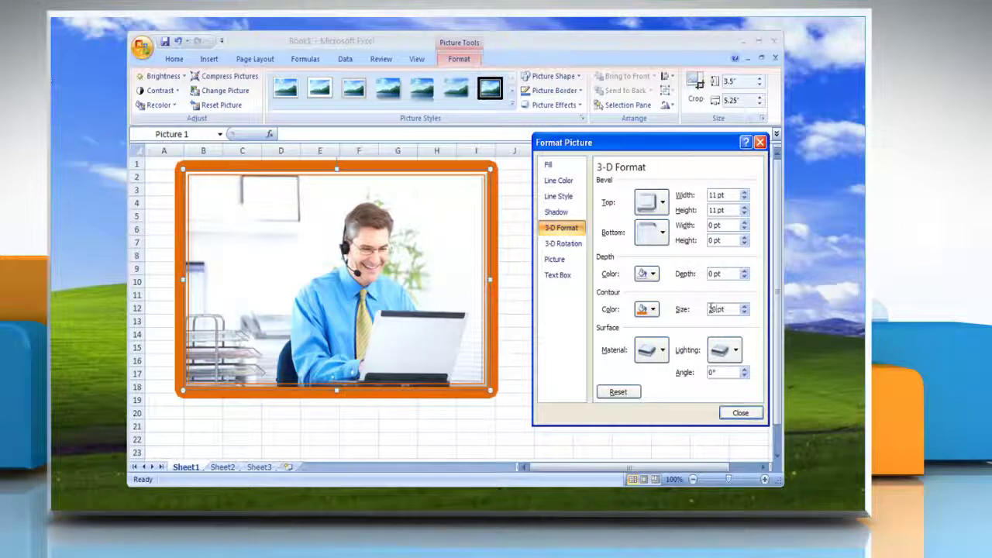
{"action": "left_click", "coordinate": [741, 413]}
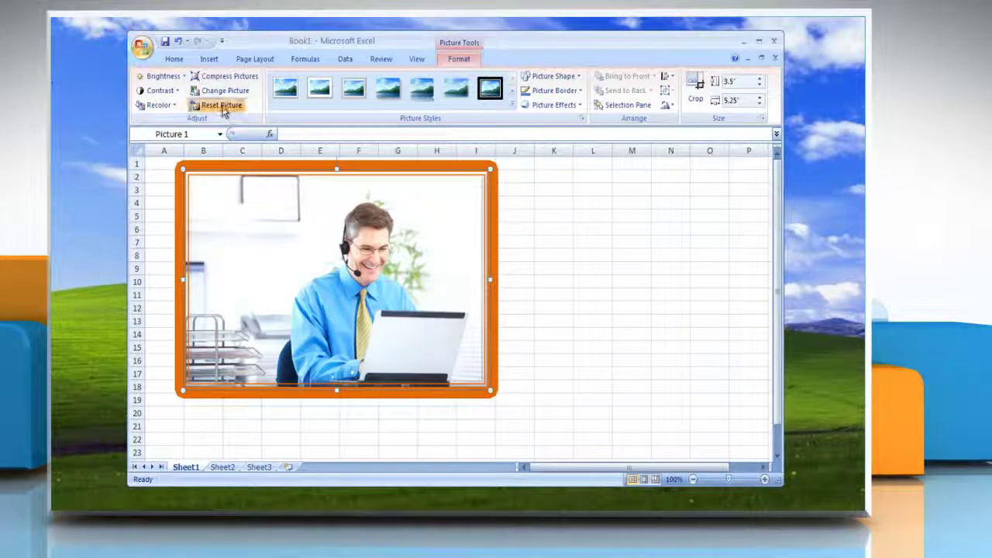
Step: Remove the bevel and contour, and tilt the photo with a perspective 3-D rotation preset
{"action": "left_click", "coordinate": [222, 105]}
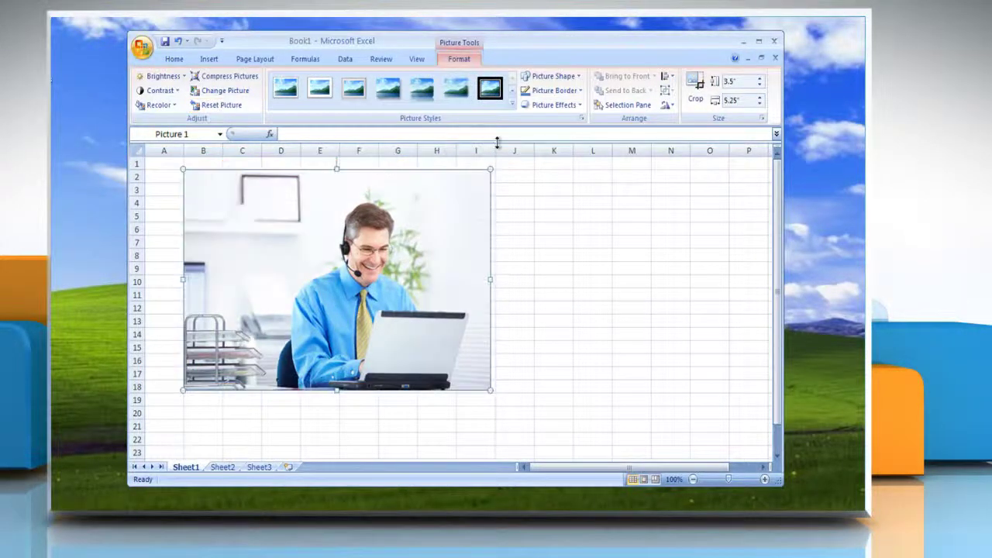
{"action": "left_click", "coordinate": [574, 108]}
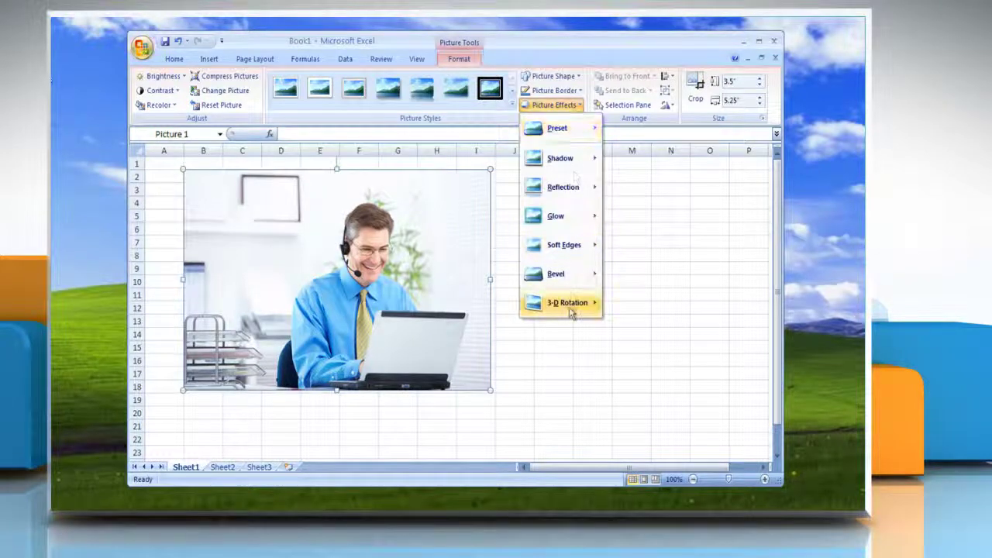
{"action": "mouse_move", "coordinate": [569, 308]}
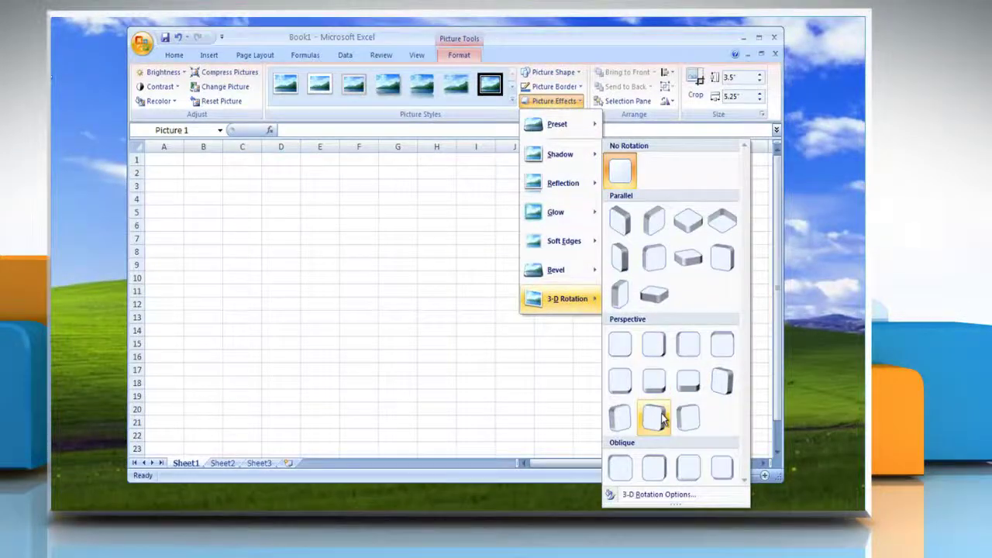
{"action": "left_click", "coordinate": [661, 414]}
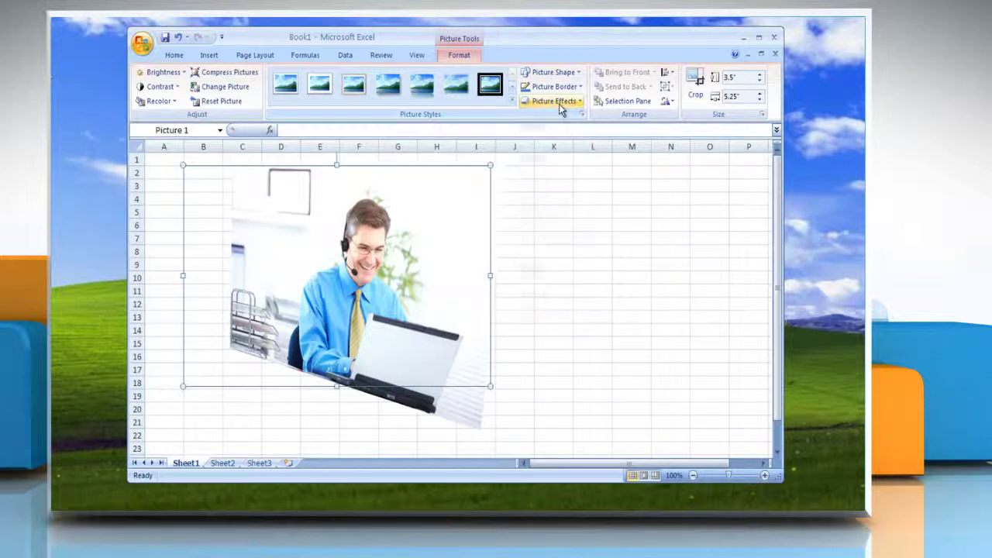
Step: Set the 3-D rotation's X angle to 60°
{"action": "left_click", "coordinate": [559, 104]}
{"action": "mouse_move", "coordinate": [569, 301]}
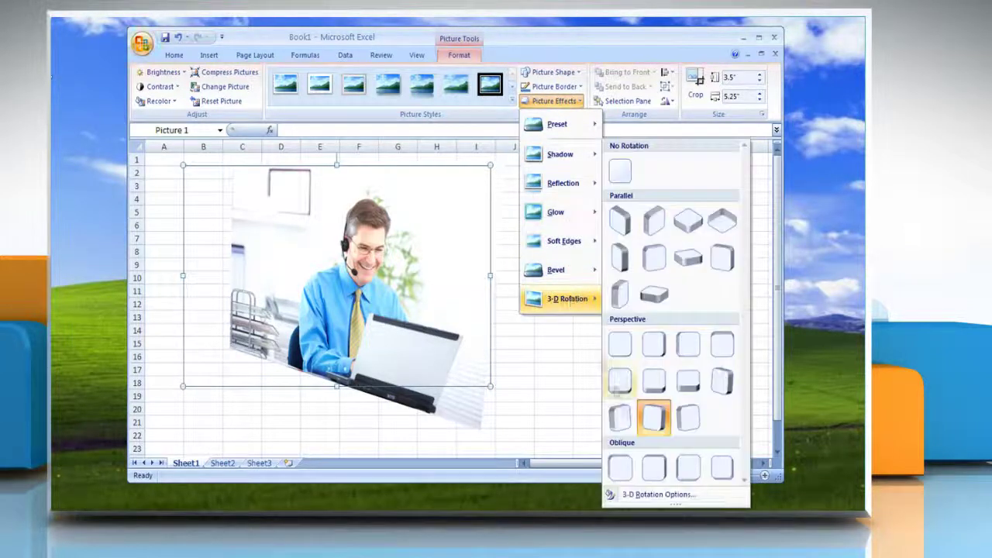
{"action": "left_click", "coordinate": [640, 496]}
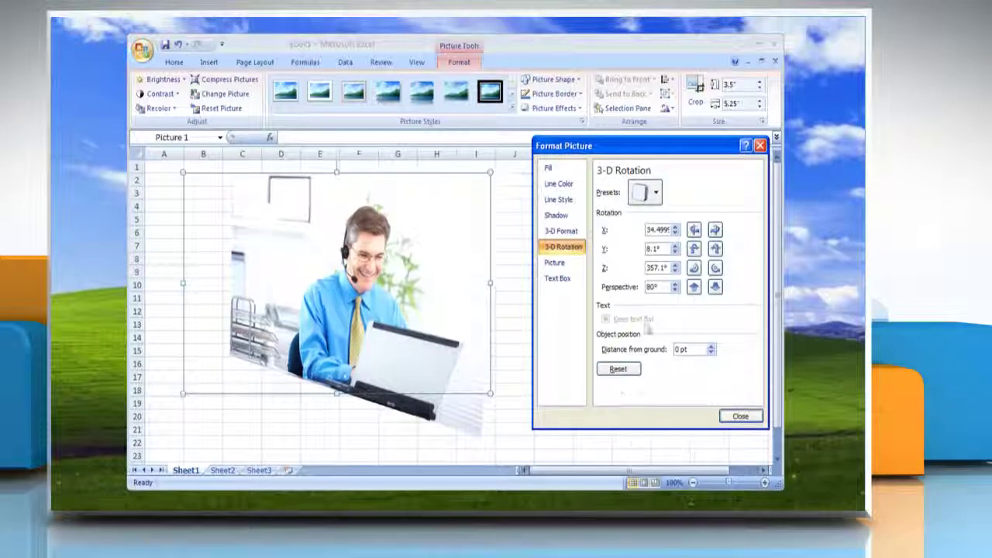
{"action": "type", "text": "60"}
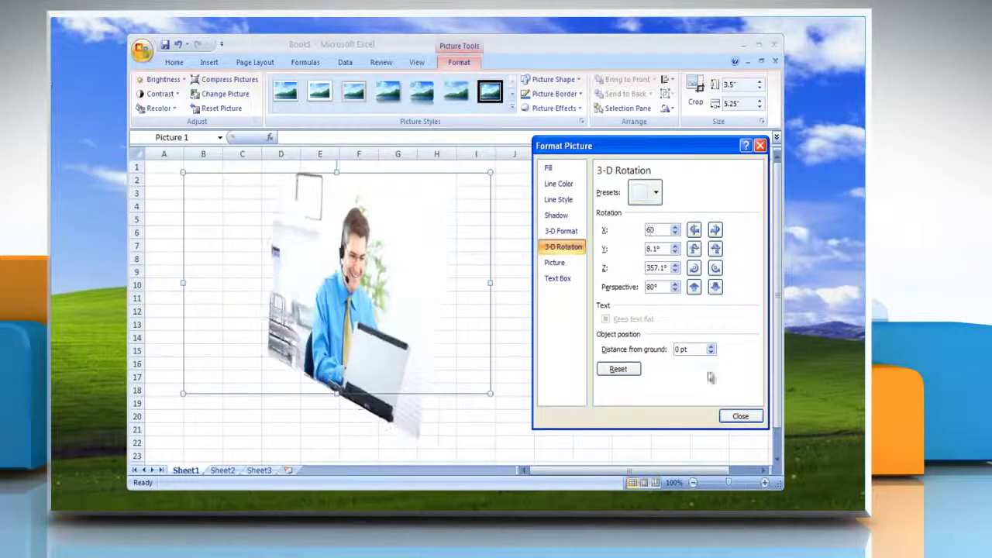